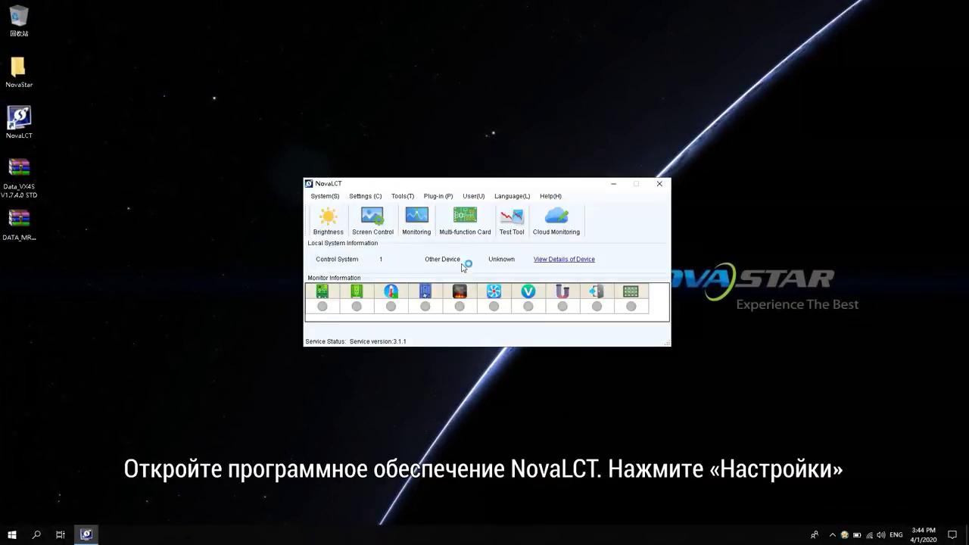
# Show Hardware Information: sending card FPGA V1.7.3.0 and MRV300 receiving card V4.4.0.0 STD.
pyautogui.click(371, 197)
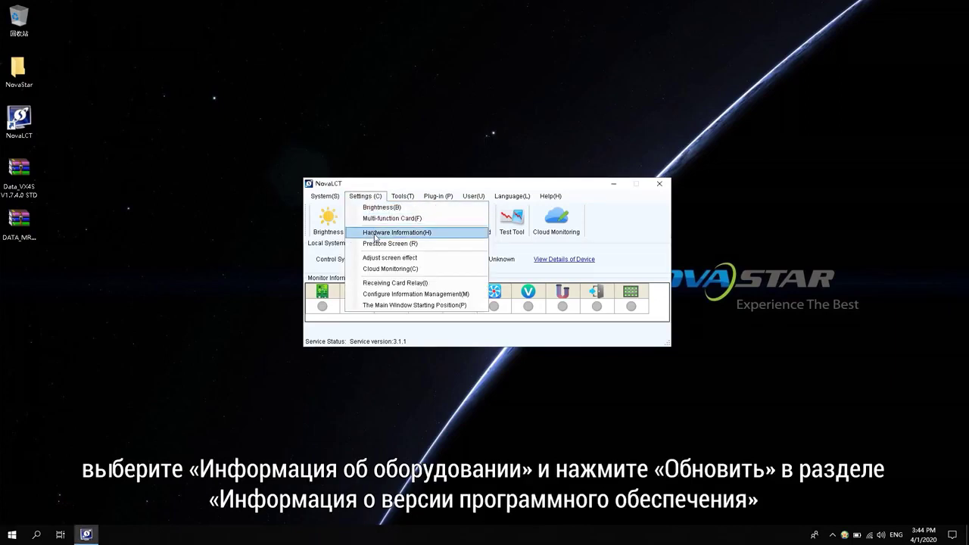
pyautogui.click(376, 237)
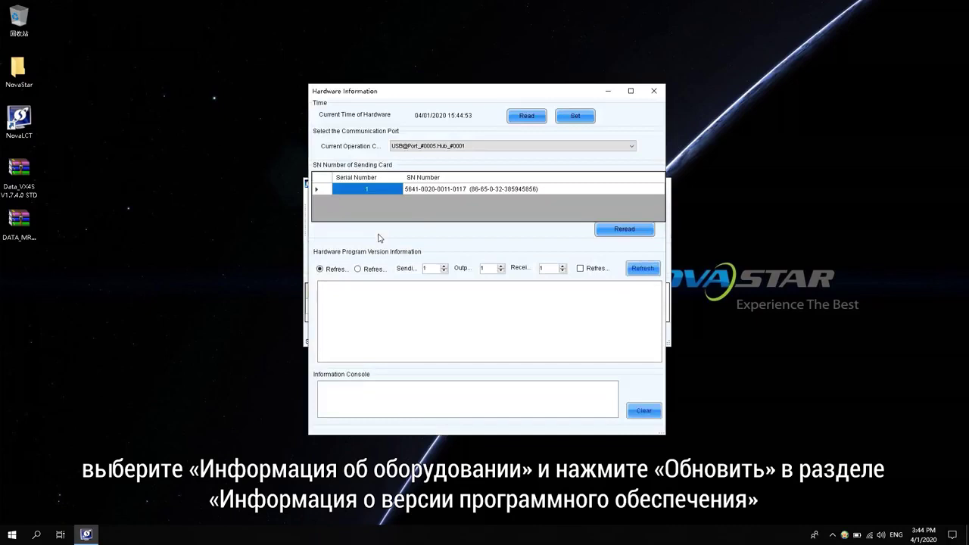
pyautogui.click(646, 270)
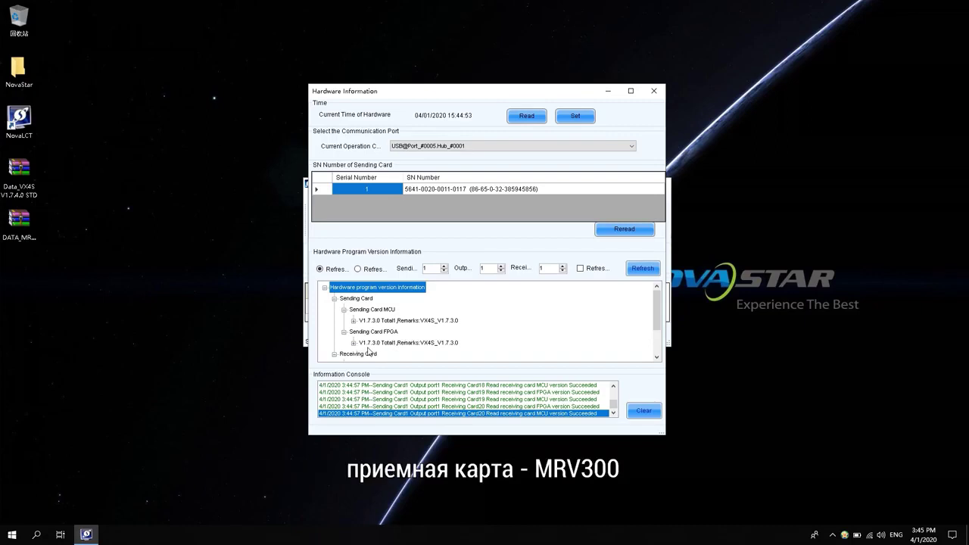
pyautogui.scroll(-2, 364, 352)
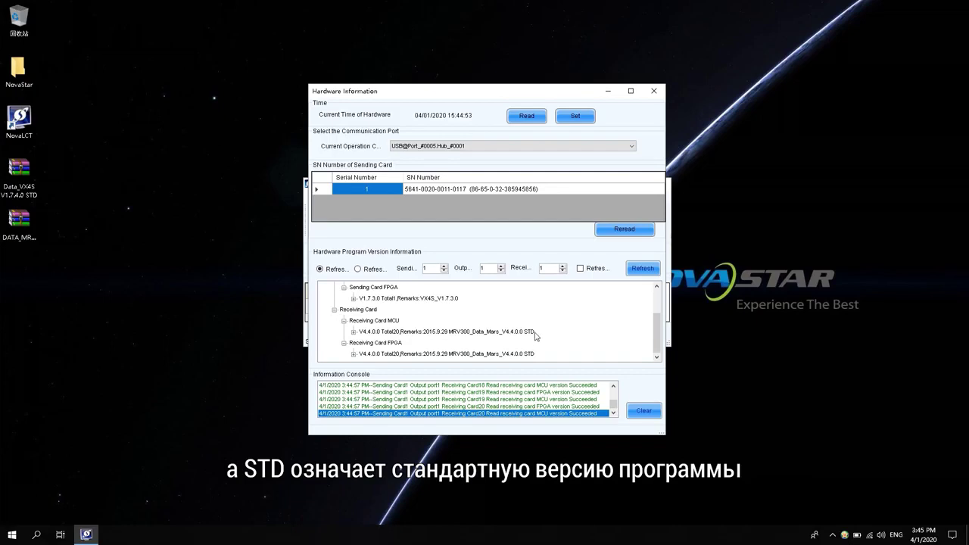
# Close Hardware Information, minimize NovaLCT, and extract the Data_VX4S V1.7.4.0 STD archive to the desktop.
pyautogui.click(653, 92)
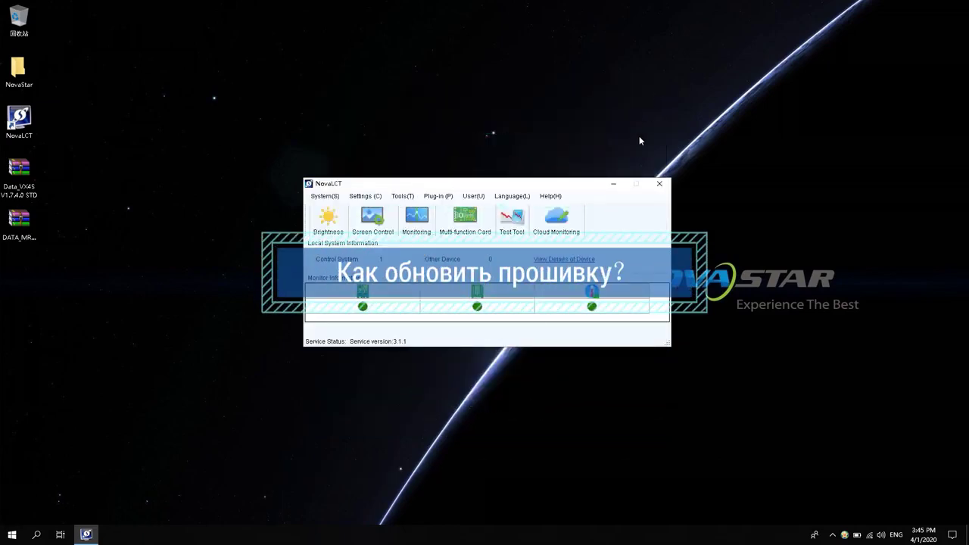
pyautogui.click(615, 183)
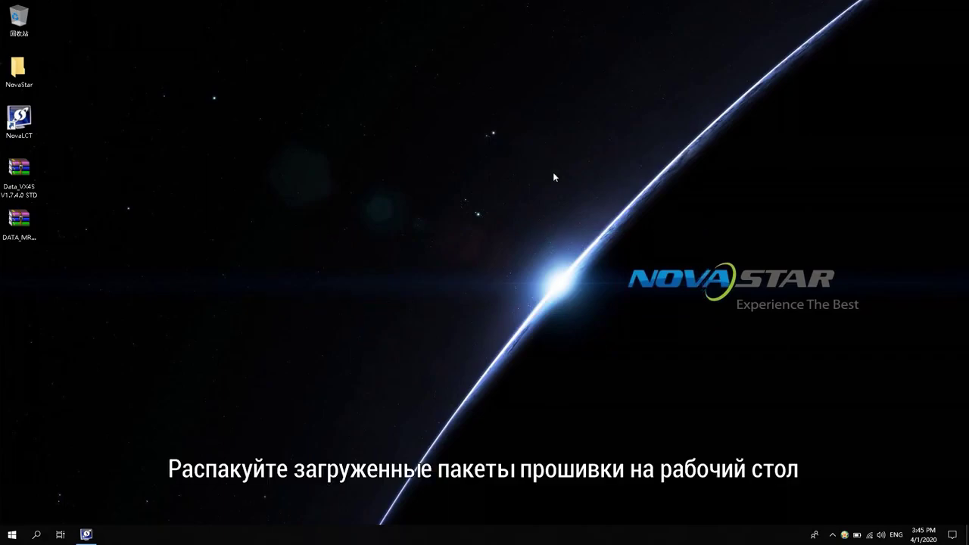
pyautogui.rightClick(18, 182)
pyautogui.moveTo(58, 202)
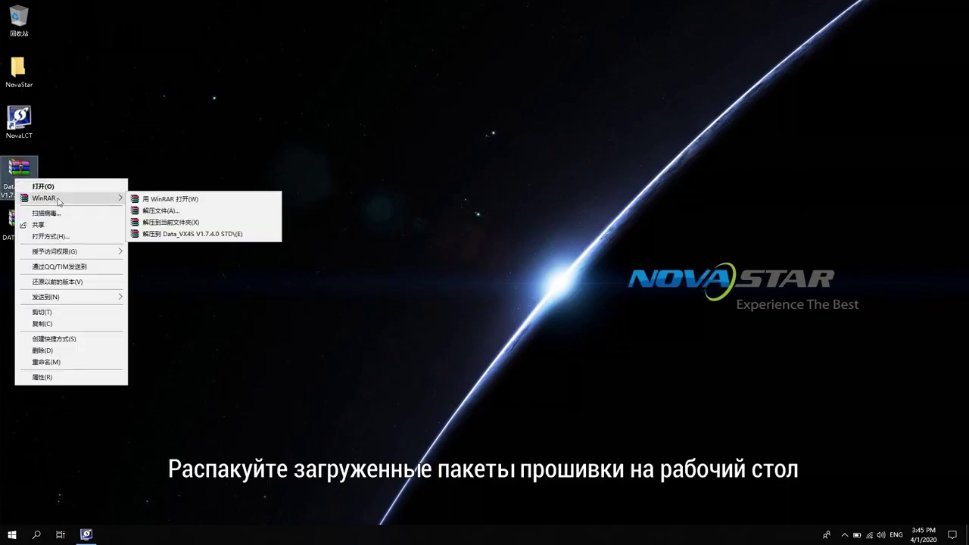
pyautogui.click(165, 222)
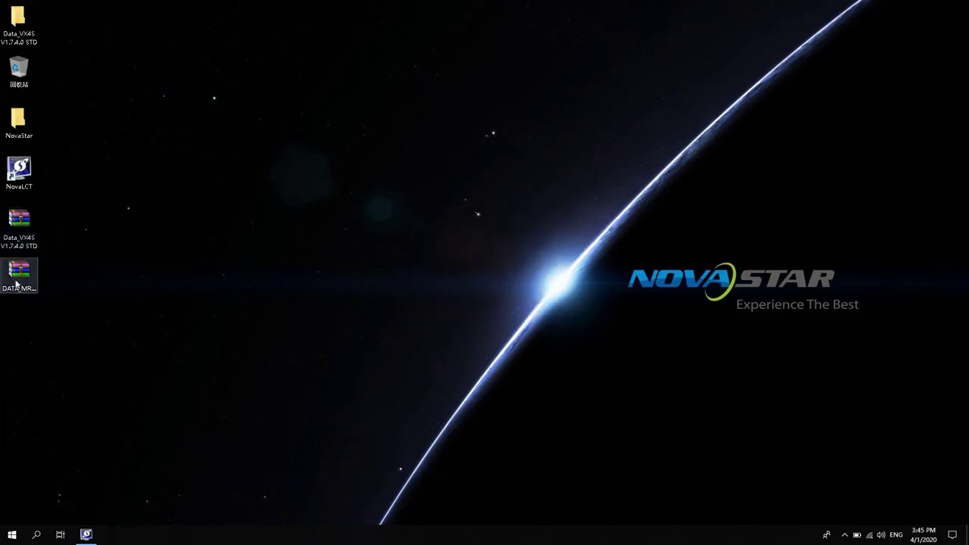
# Extract the receiving-card DATA_MR… firmware archive into its own desktop folder.
pyautogui.rightClick(17, 281)
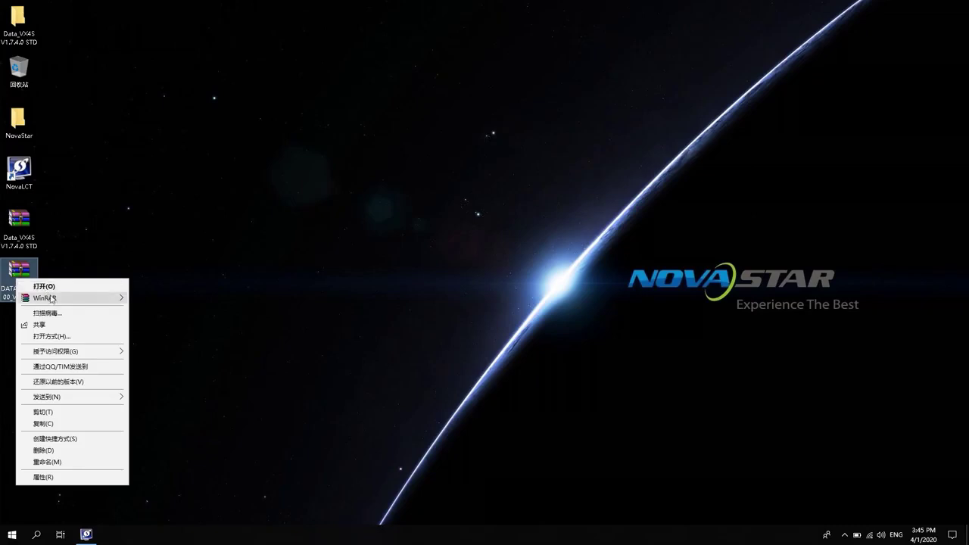
pyautogui.moveTo(55, 302)
pyautogui.click(171, 322)
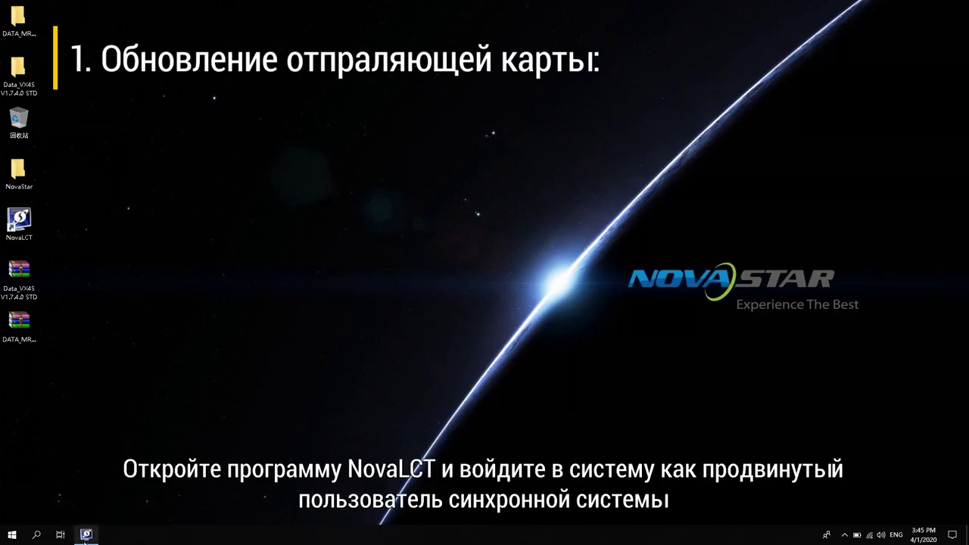
# Log in to NovaLCT as Advanced Synchronous System User with the account password.
pyautogui.click(86, 534)
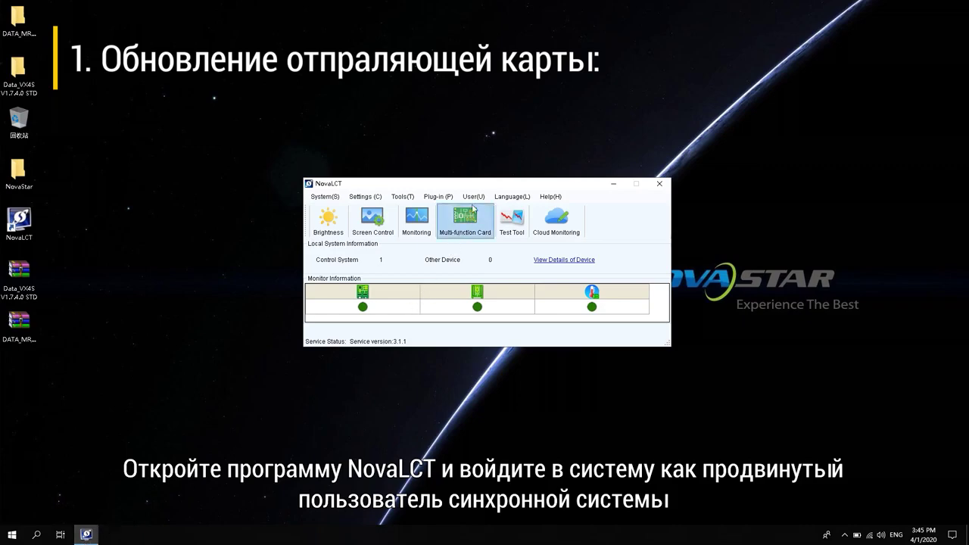
pyautogui.click(473, 197)
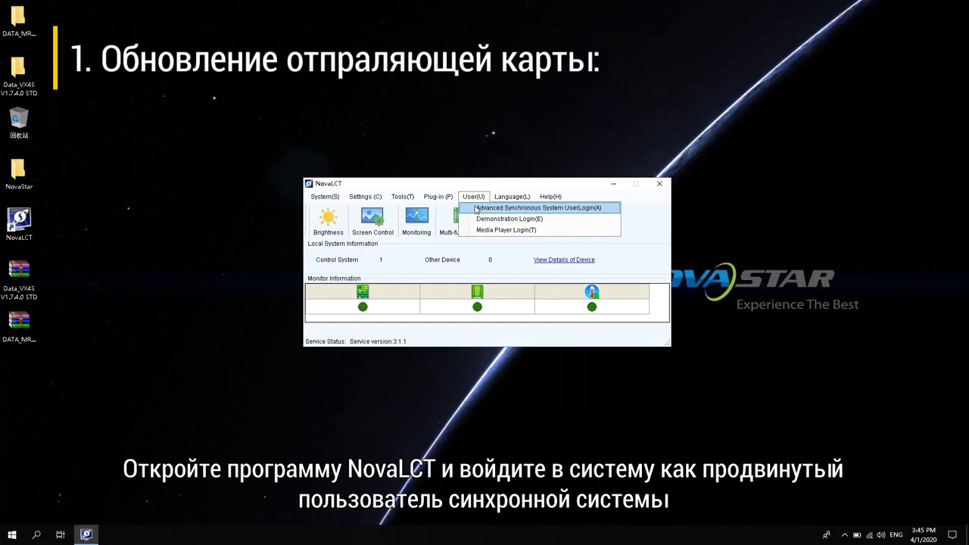
pyautogui.click(476, 209)
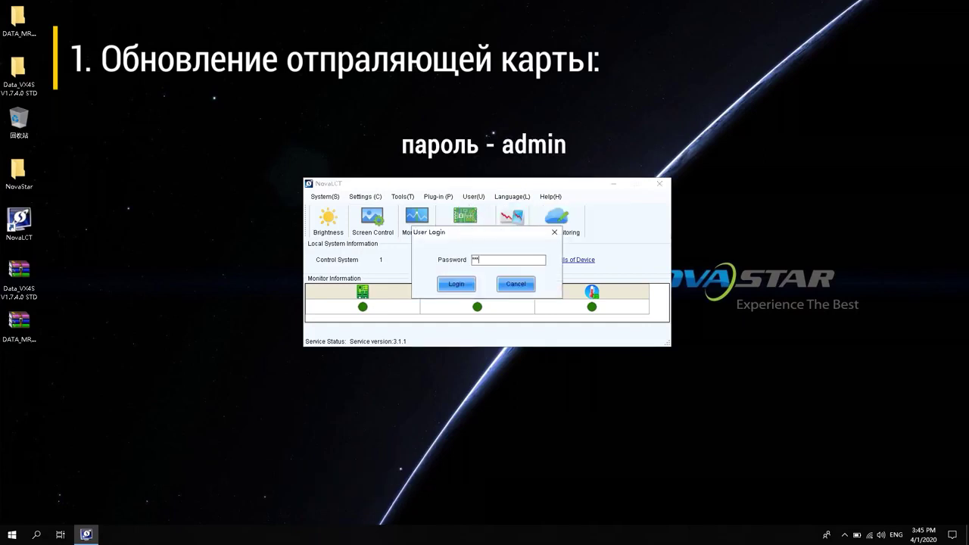
pyautogui.write('admin')
pyautogui.press('Return')
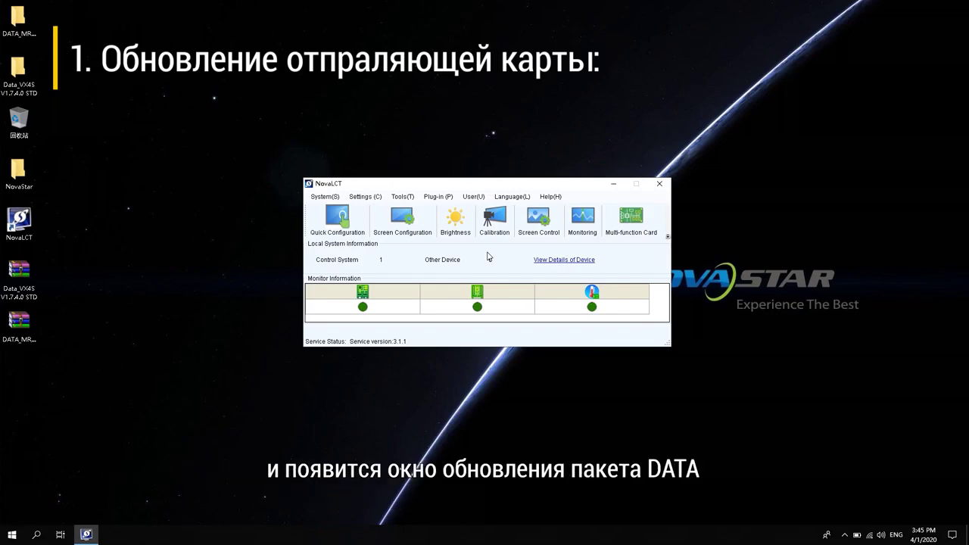
# Enter the hidden program-loading code to bring up the Program loading window.
pyautogui.press('a')
pyautogui.press('d')
pyautogui.press('m')
pyautogui.press('i')
pyautogui.press('n')
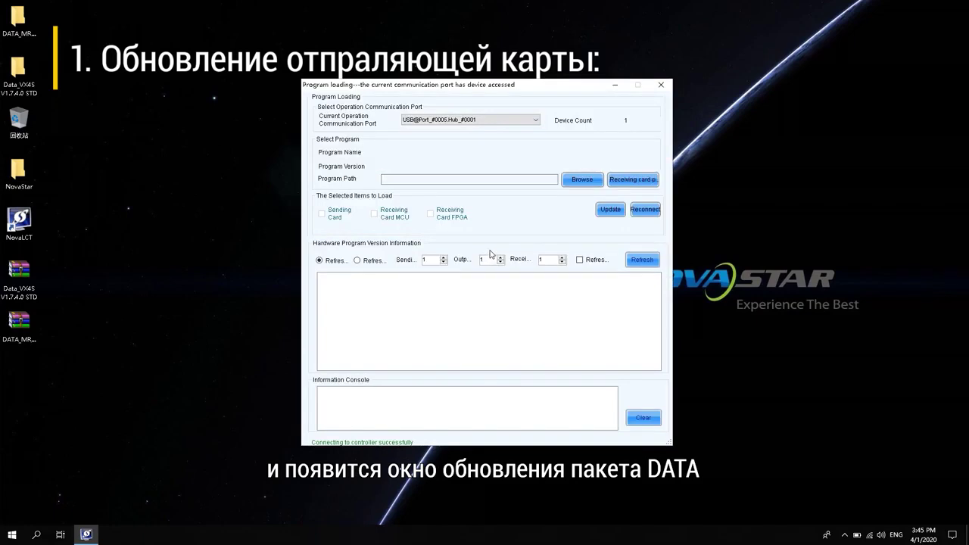
# Load the Data_VX4S V1.7.4.0 STD folder and update the sending card until 'Successful program updating!' appears.
pyautogui.click(636, 260)
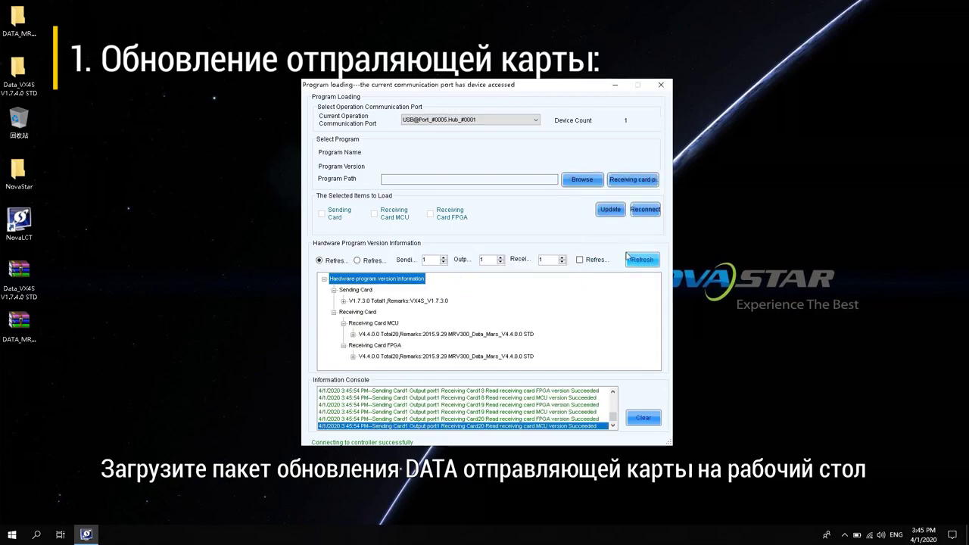
pyautogui.click(582, 179)
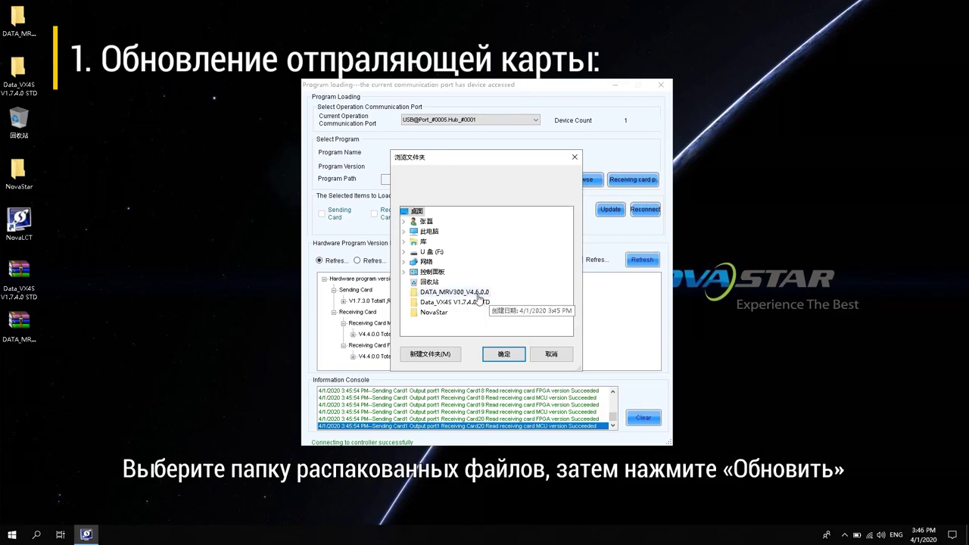
pyautogui.click(478, 305)
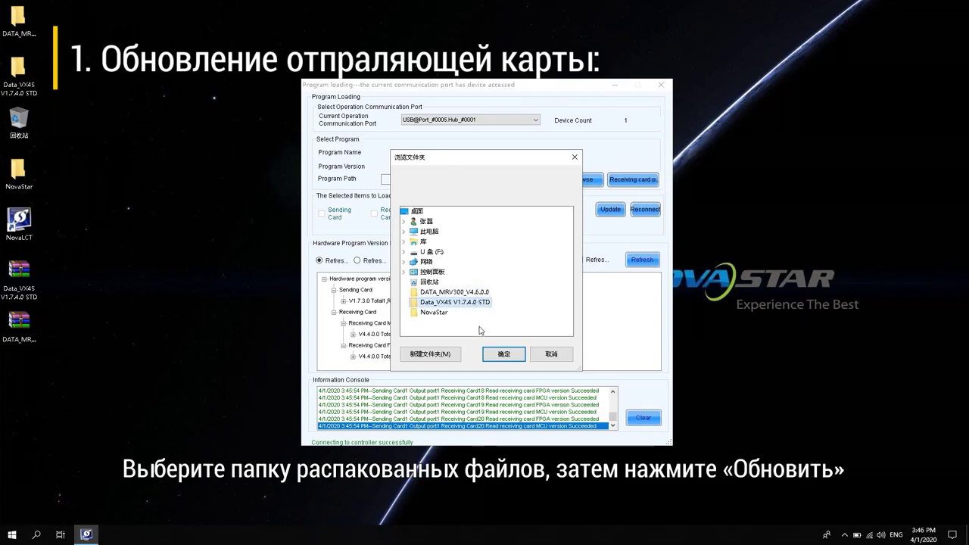
pyautogui.click(503, 355)
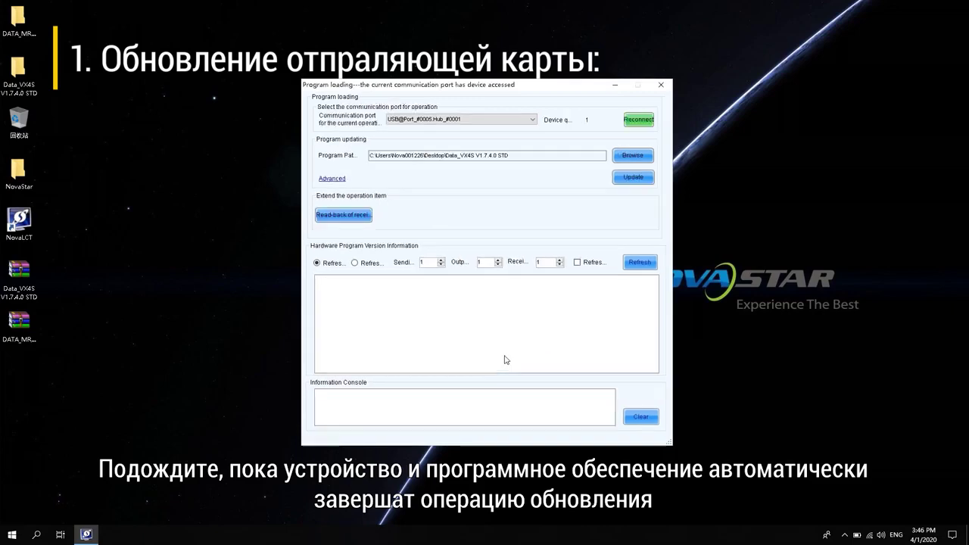
pyautogui.click(634, 178)
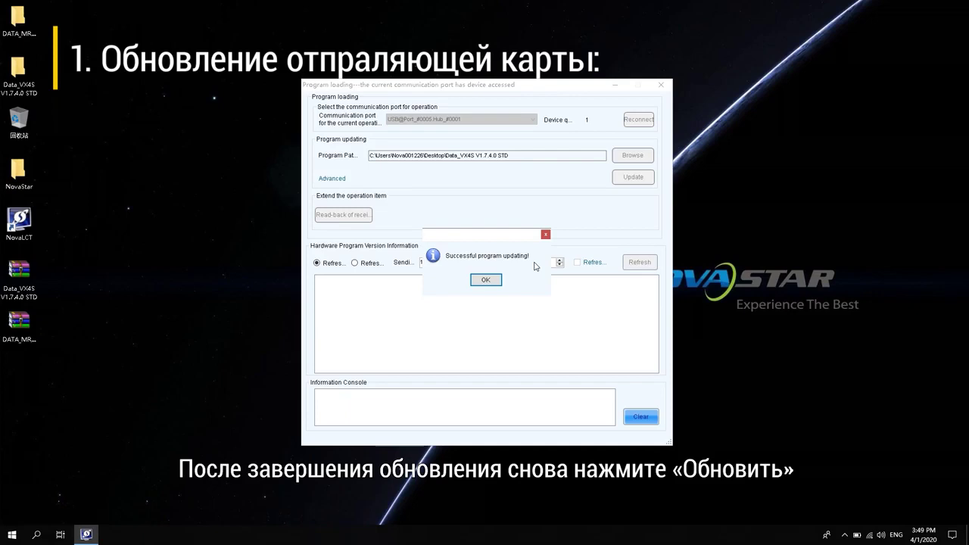
# Dismiss the success message and refresh the sending and receiving card program versions.
pyautogui.click(485, 281)
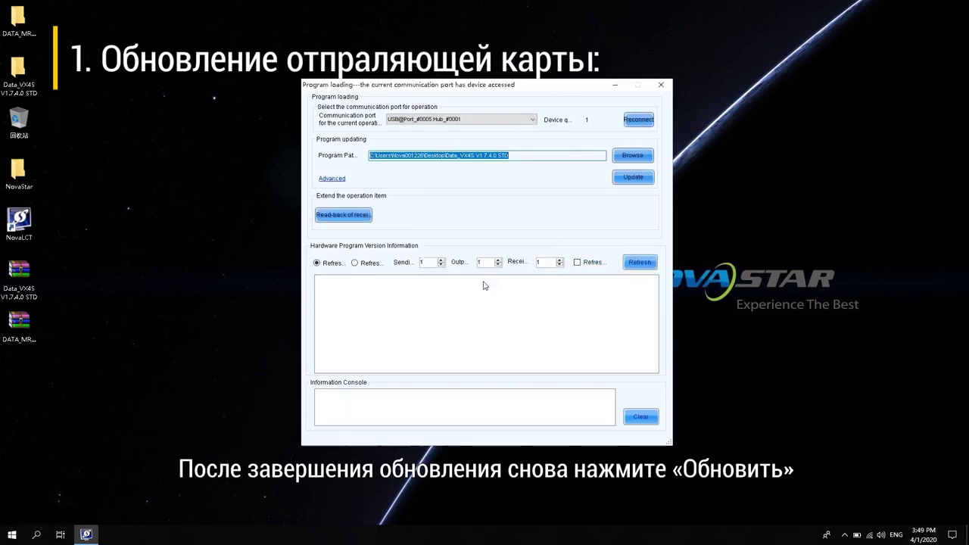
pyautogui.click(640, 265)
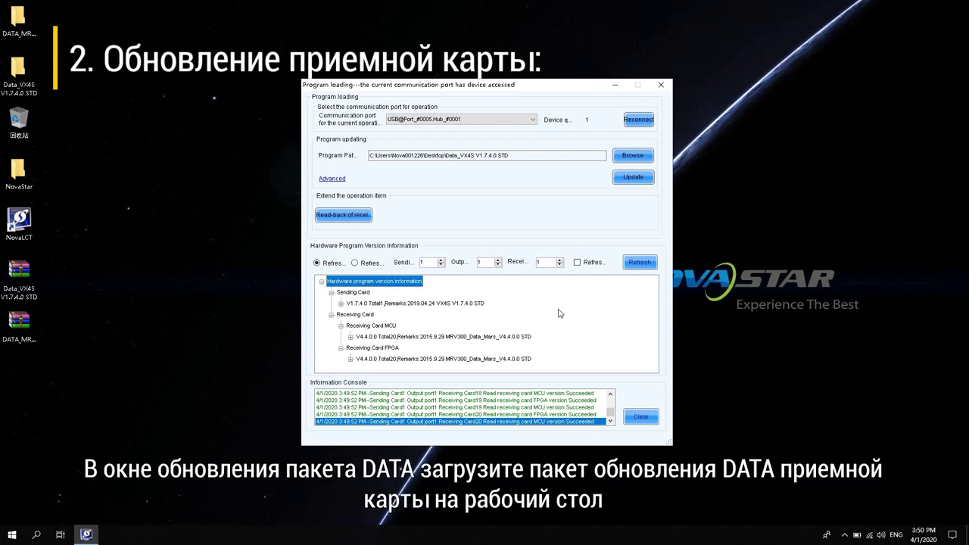
# Load the DATA_MRV300_V4.6.0.0 folder and update all receiving cards with it.
pyautogui.click(636, 157)
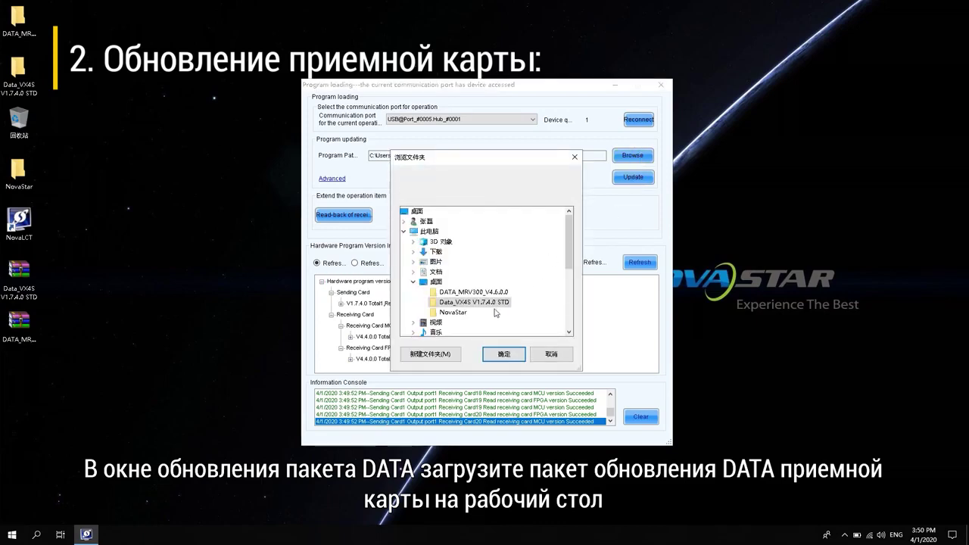
pyautogui.click(482, 293)
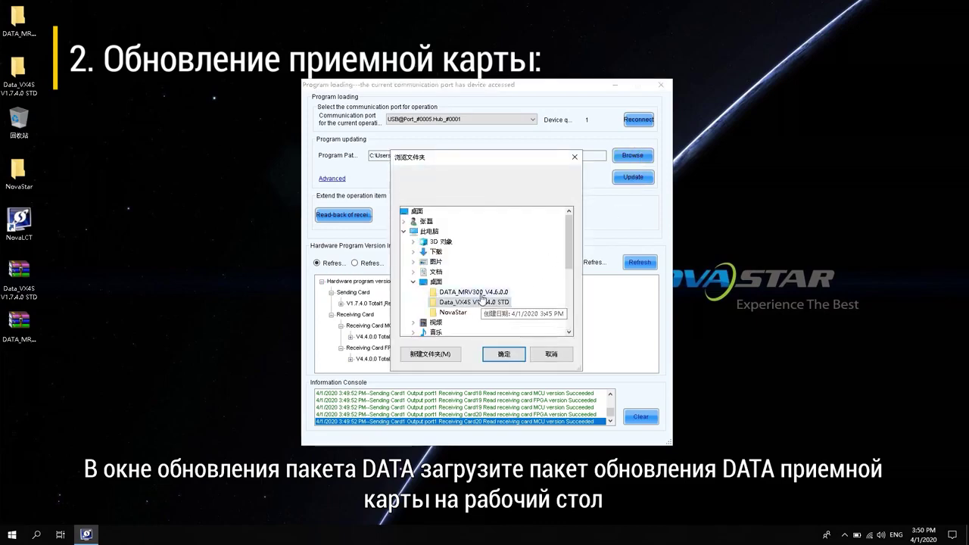
pyautogui.click(502, 354)
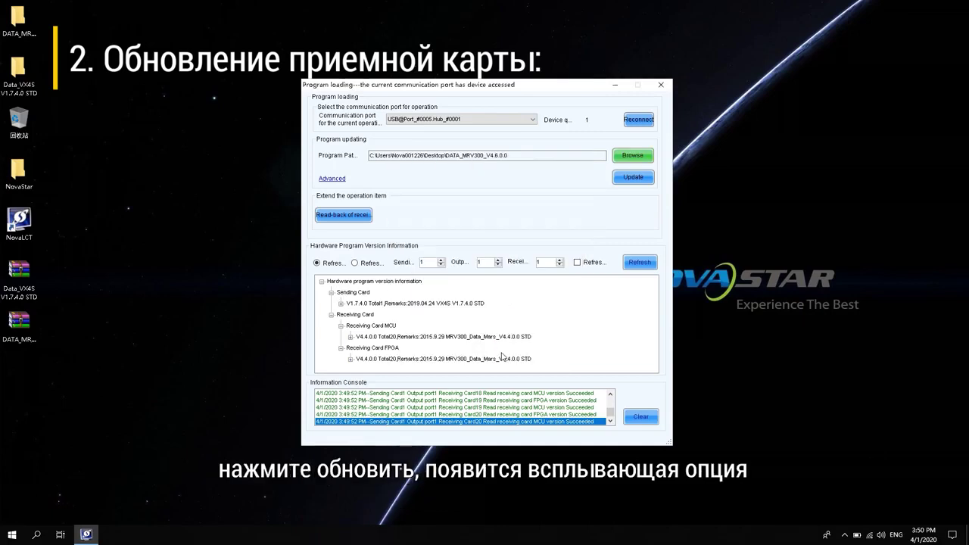
pyautogui.click(637, 180)
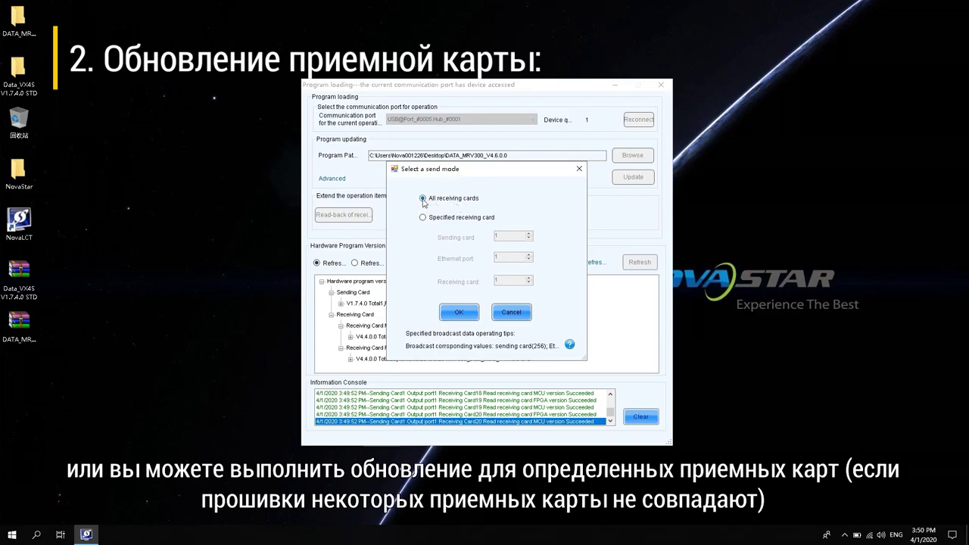
pyautogui.click(458, 313)
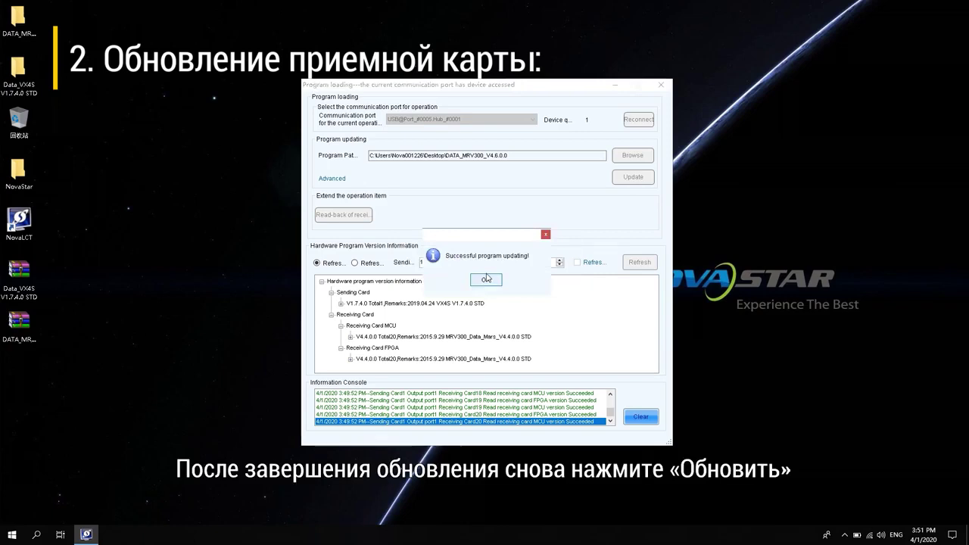
# Dismiss the success notice and refresh to confirm receiving card MCU and FPGA at V4.6.0.0.
pyautogui.click(486, 280)
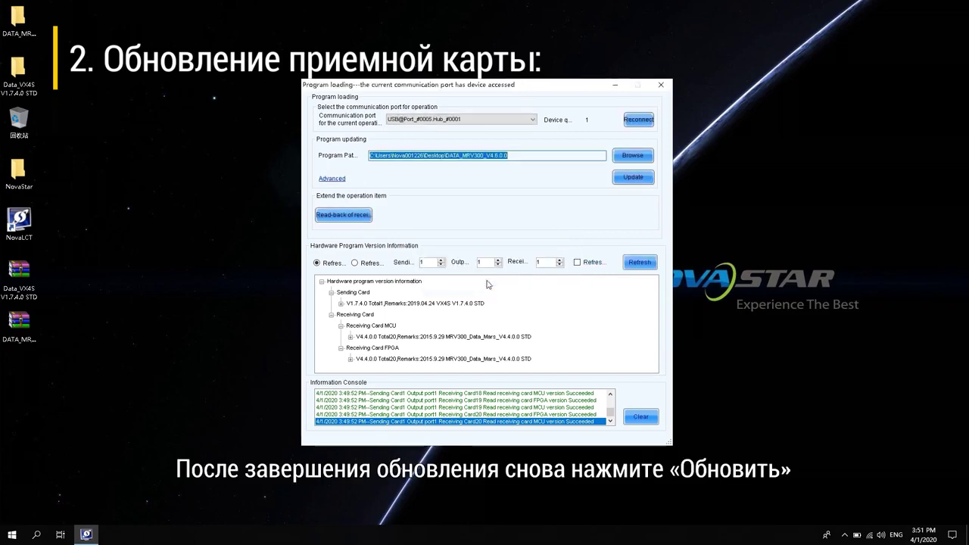
pyautogui.click(634, 262)
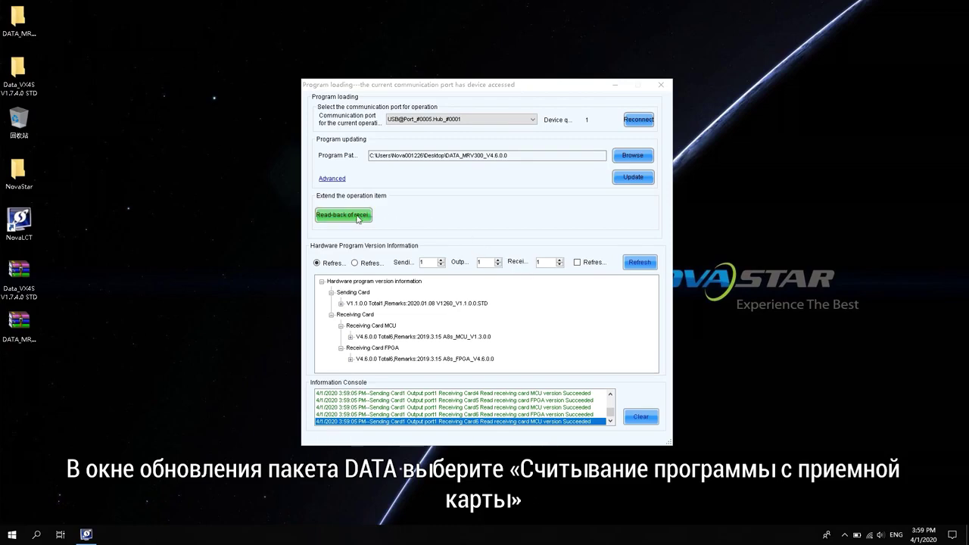
# Read back receiving card 1's program to the desktop as folder PACK_2020.04.01.15.59.
pyautogui.click(358, 217)
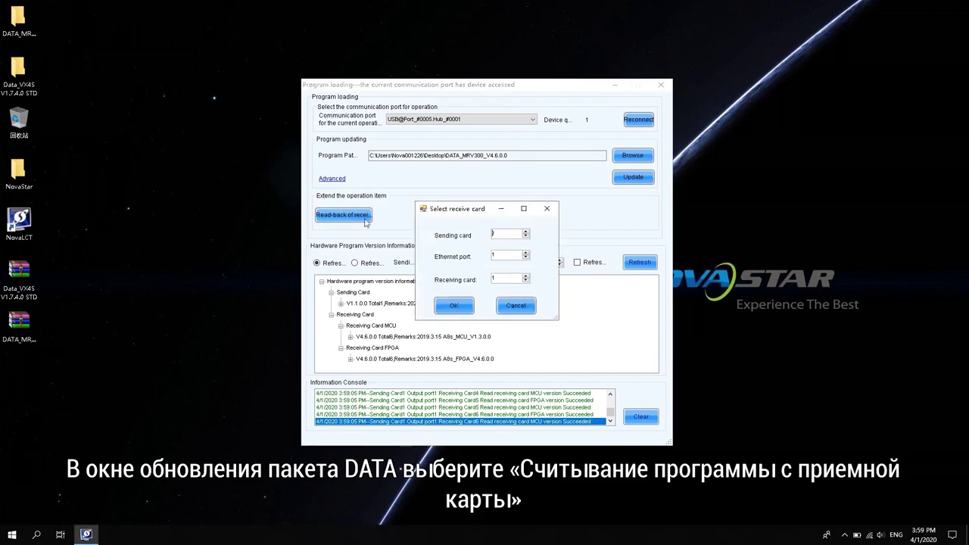
pyautogui.click(454, 306)
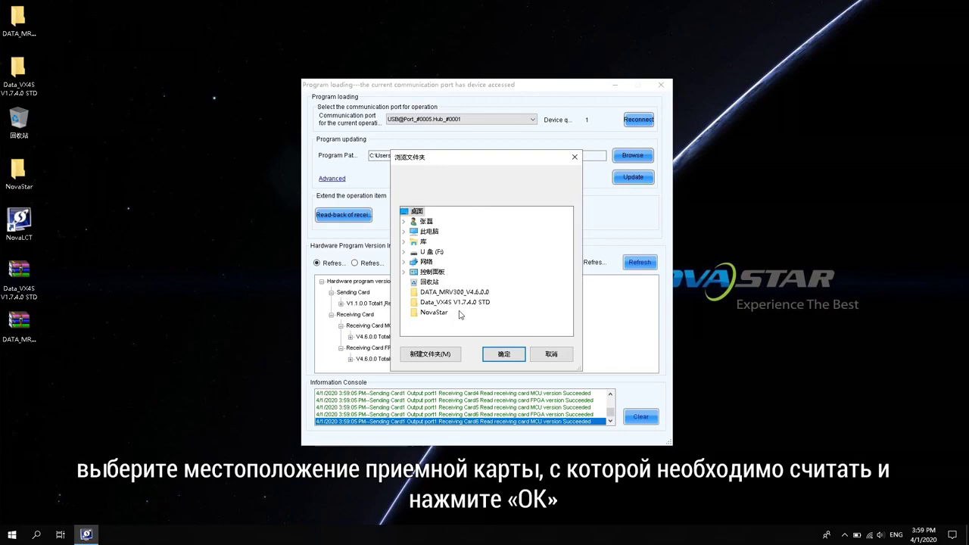
pyautogui.click(503, 356)
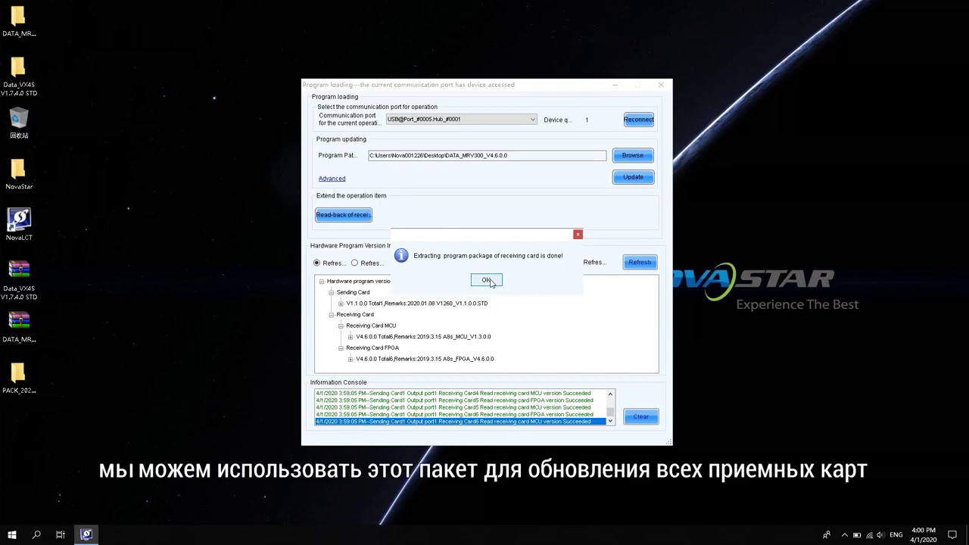
pyautogui.click(487, 281)
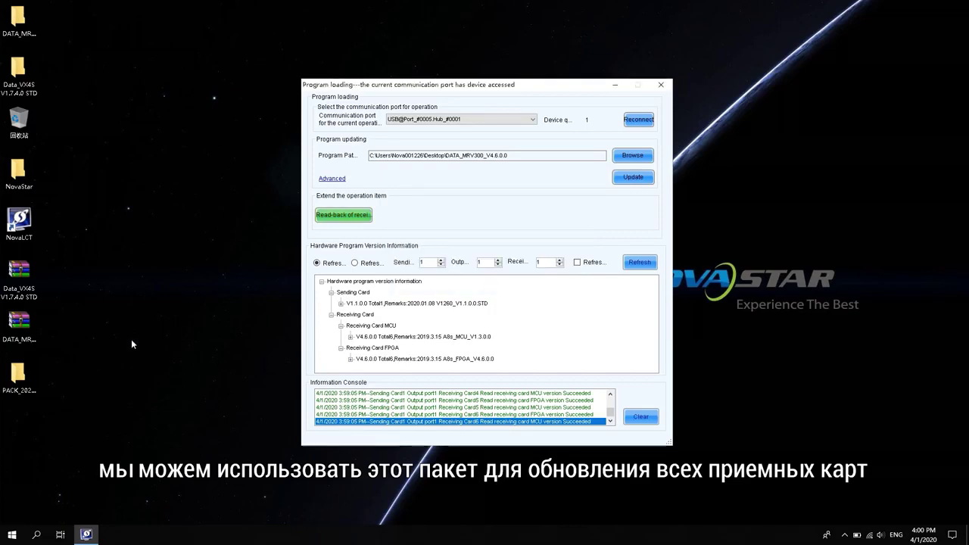
pyautogui.click(15, 385)
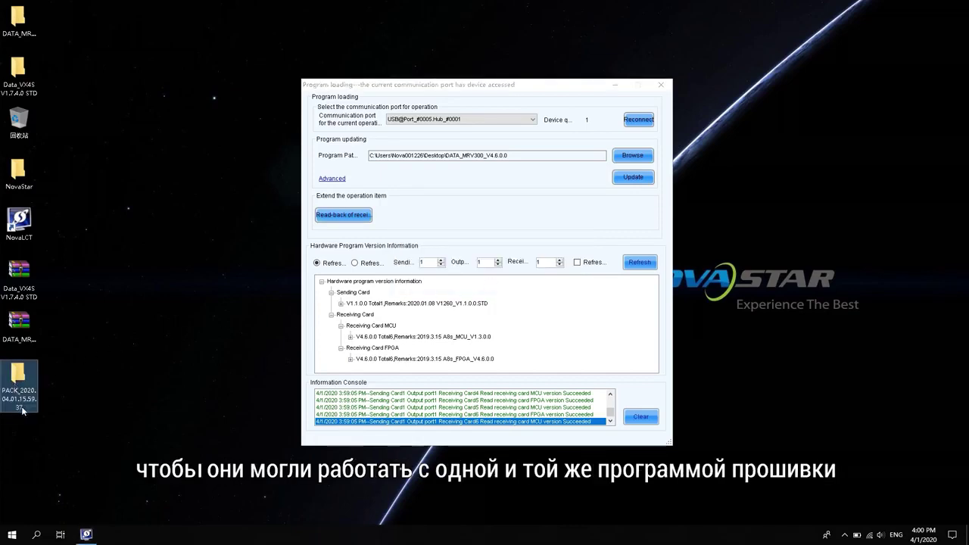